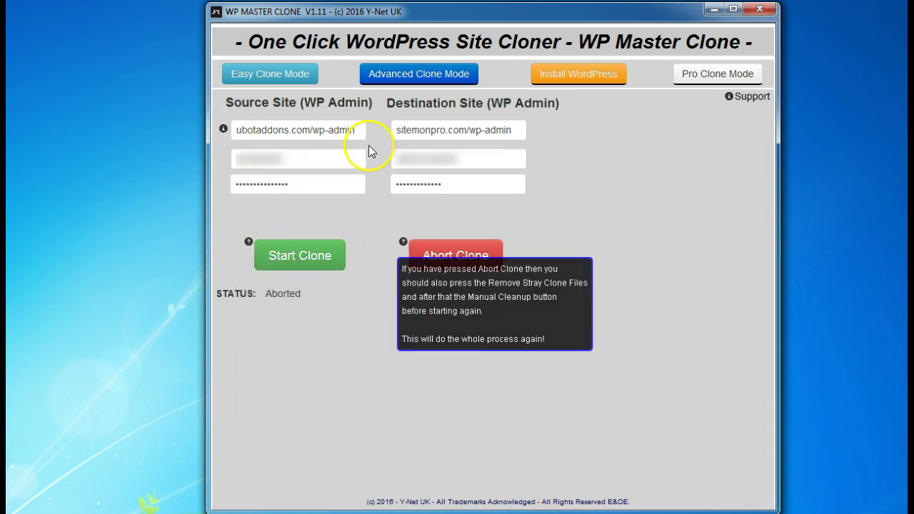
Step: Review the memory limit and MySQL refresh options in Advanced Clone Mode and view the WordPress installation form
left_click(398, 82)
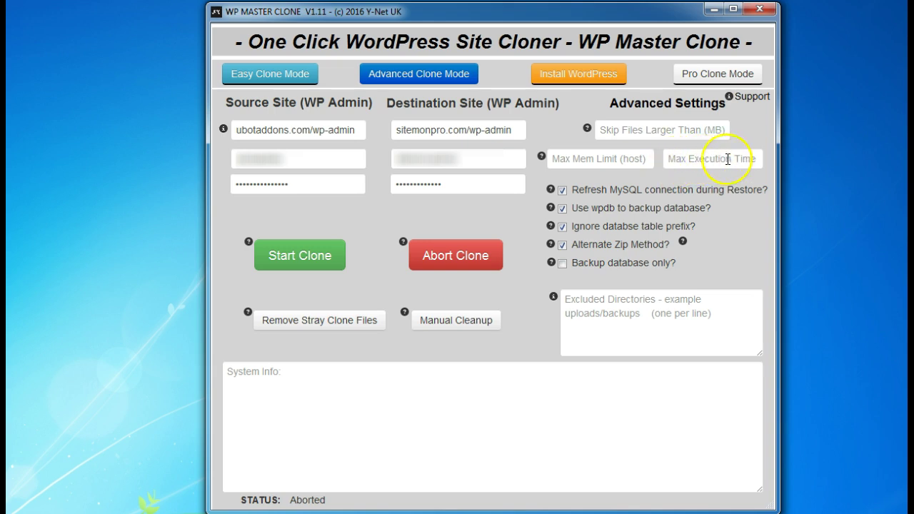
mouse_move(542, 157)
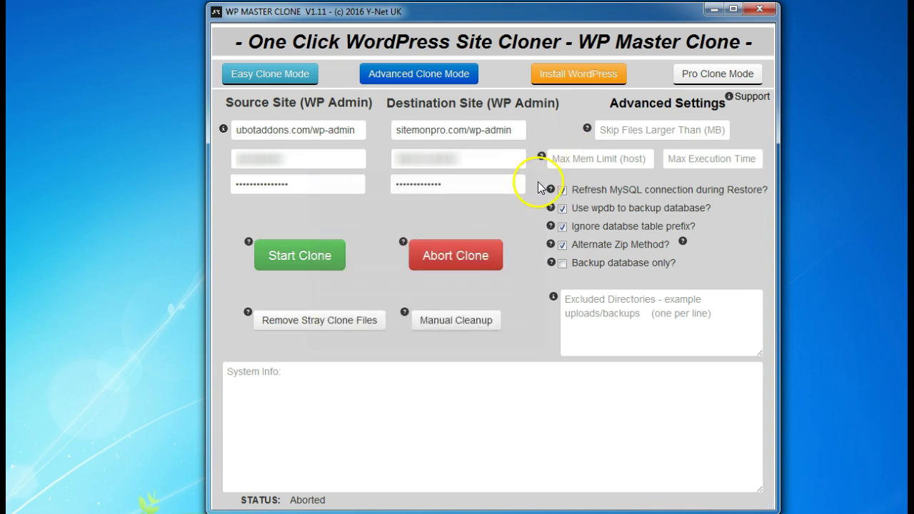
mouse_move(550, 189)
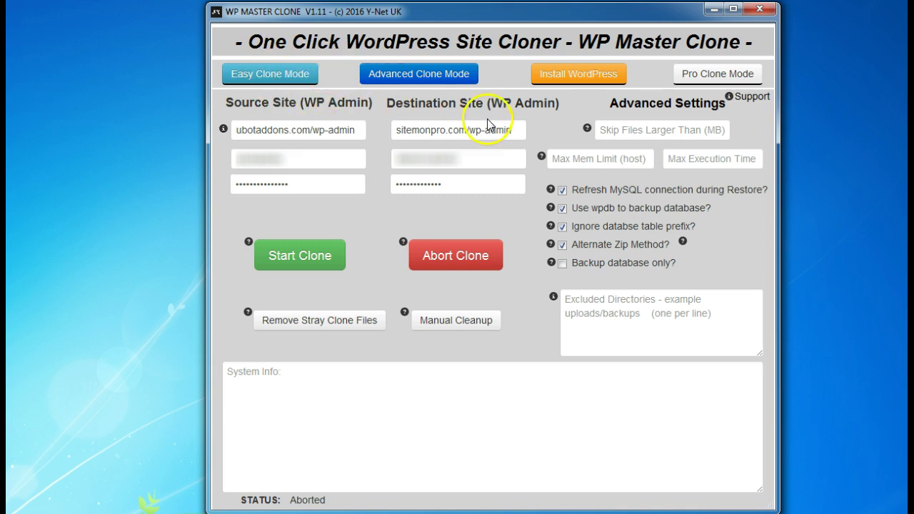
left_click(585, 76)
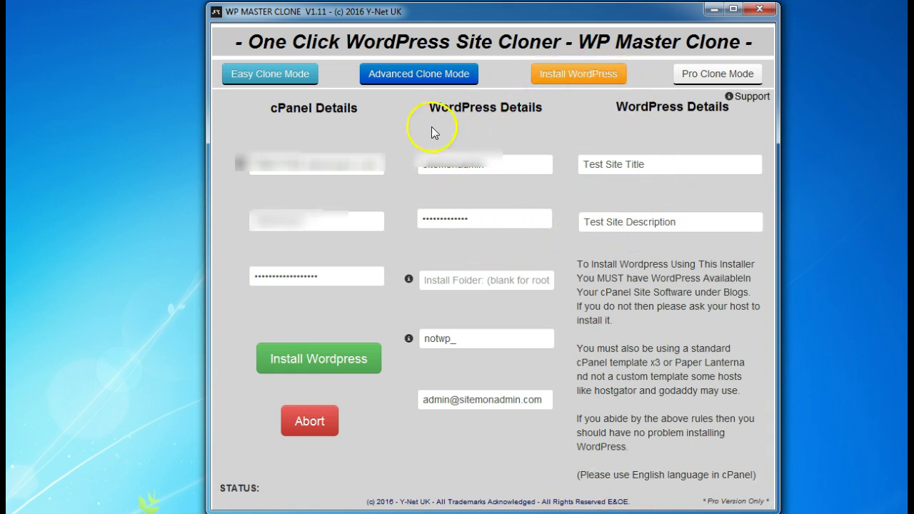
Step: Switch to Pro Clone Mode, review its clone and restore options, and set the operation to Restore Only
left_click(703, 84)
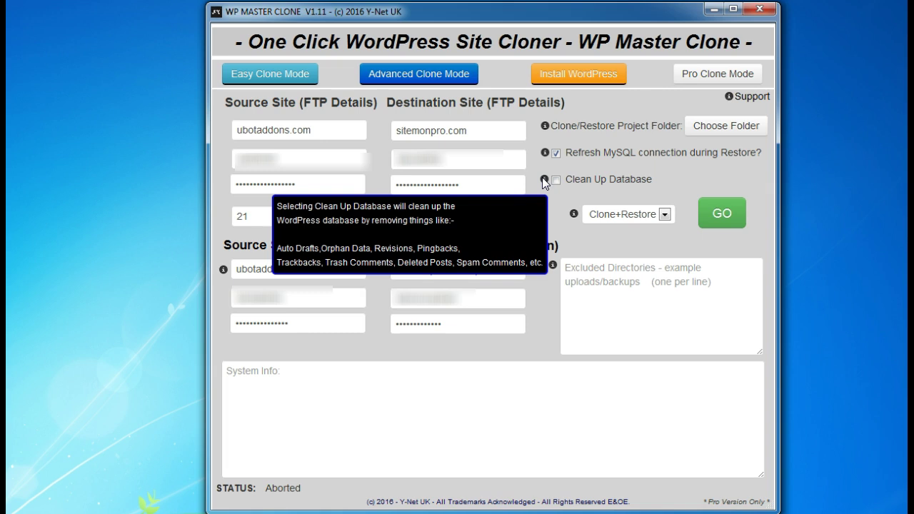
left_click(663, 223)
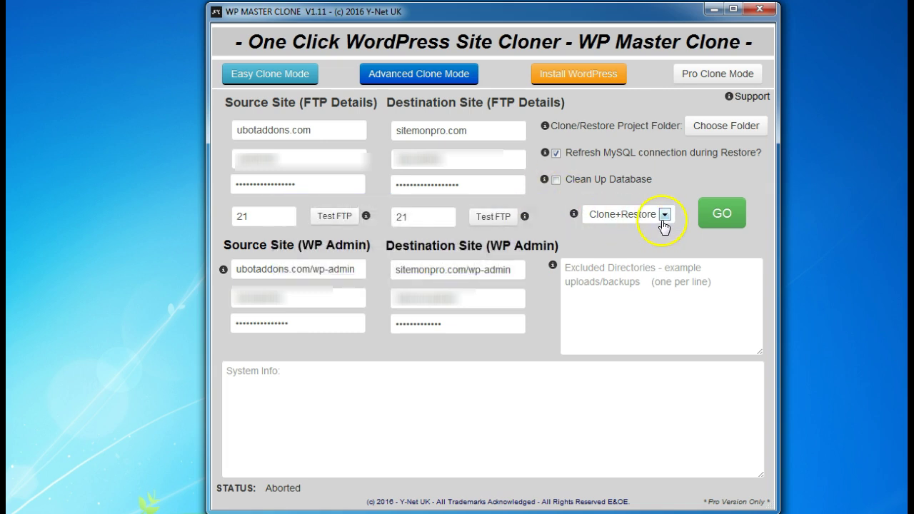
left_click(664, 223)
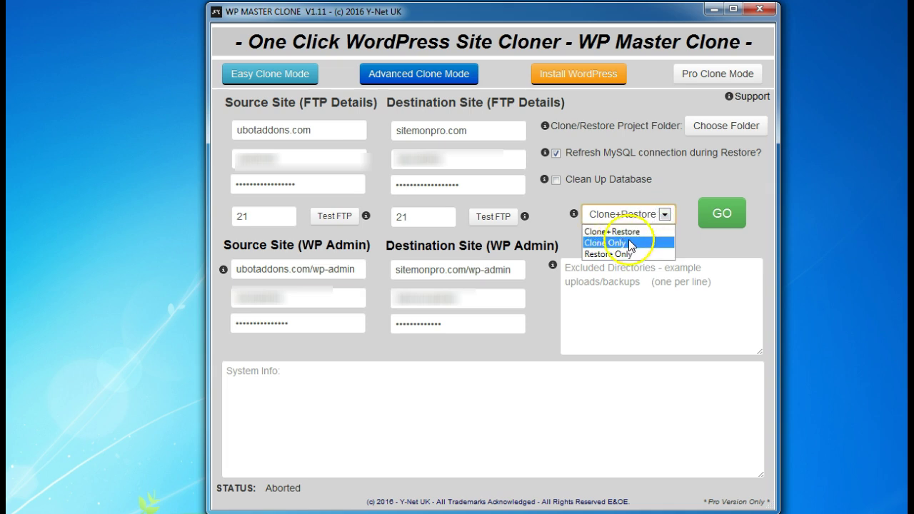
left_click(643, 234)
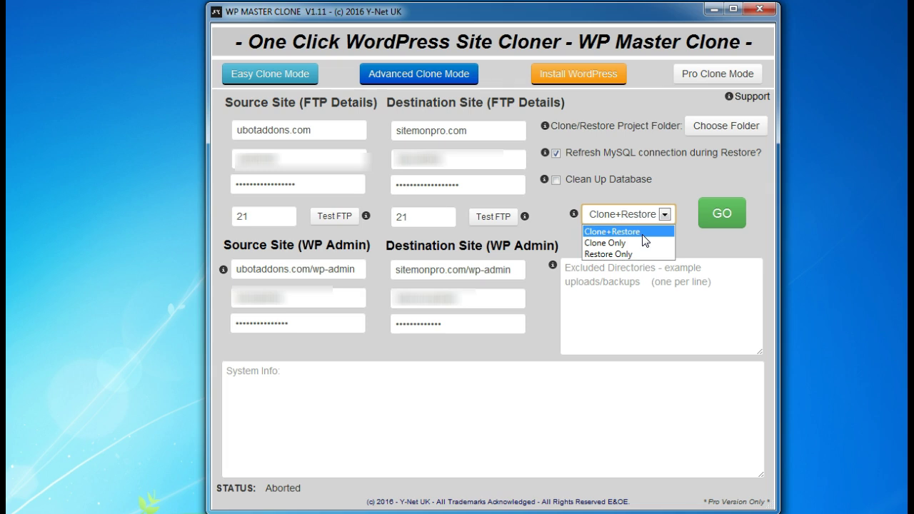
left_click(631, 243)
mouse_move(547, 127)
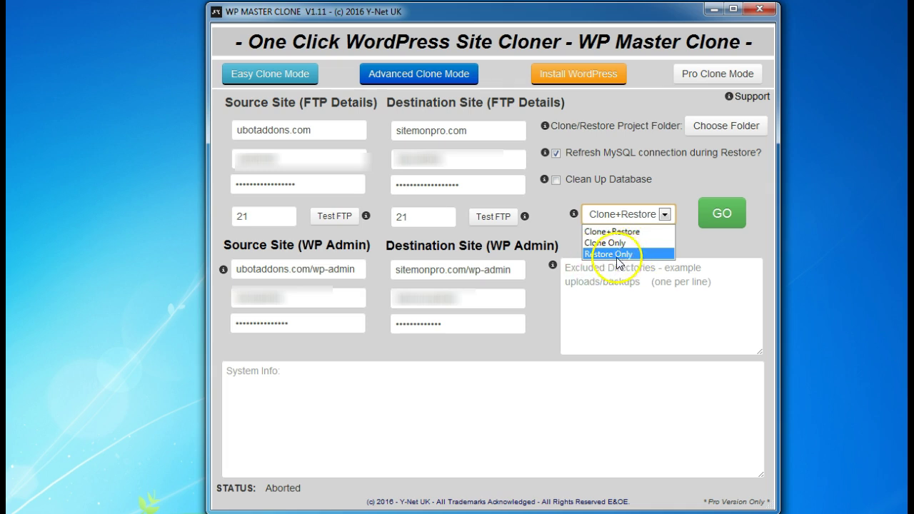
key("Return")
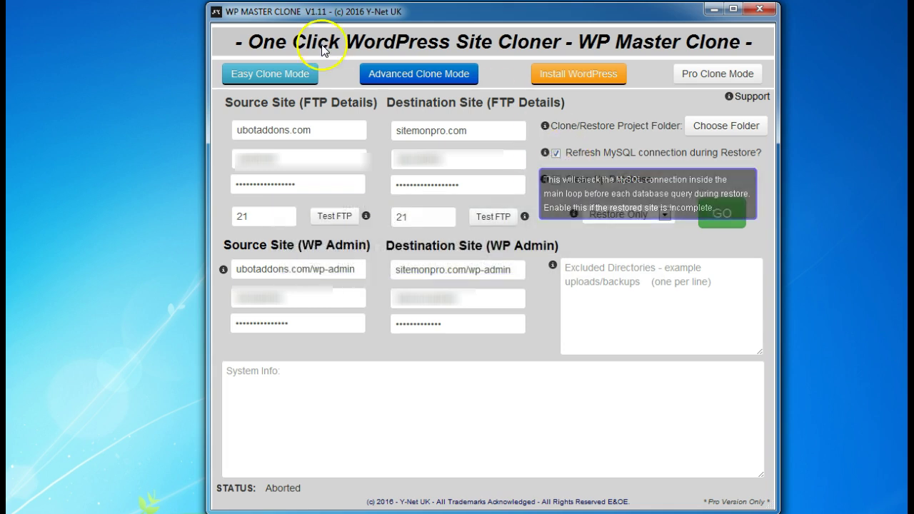
Step: Start cloning ubotaddons.com to sitemonpro.com in Easy Clone Mode and accept overwriting the destination site's data
left_click(263, 75)
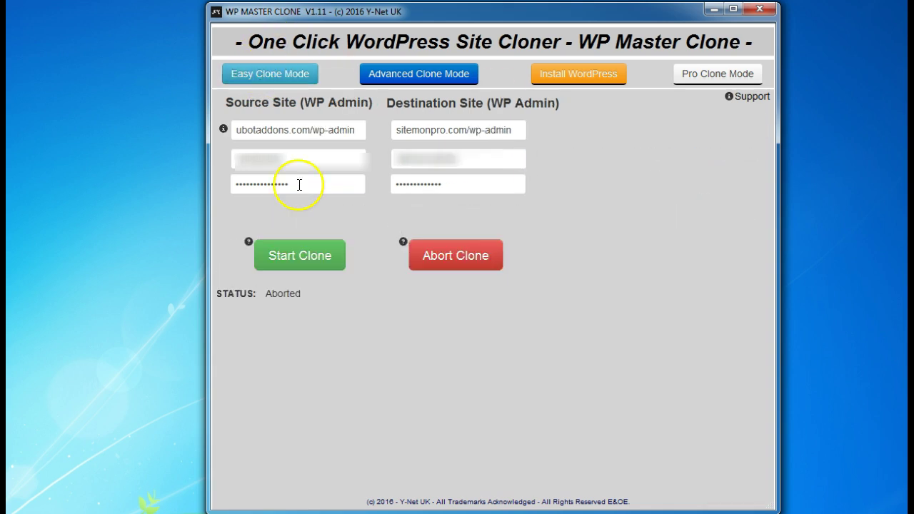
left_click(308, 257)
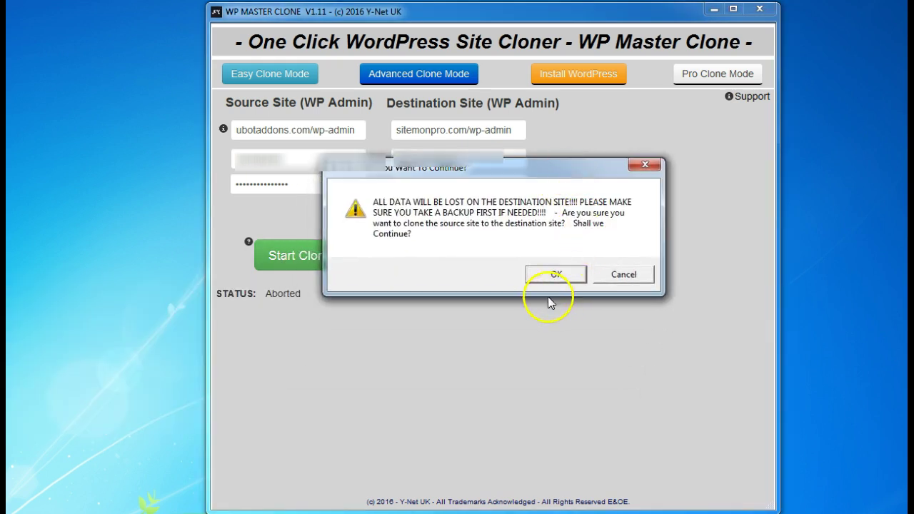
left_click(554, 275)
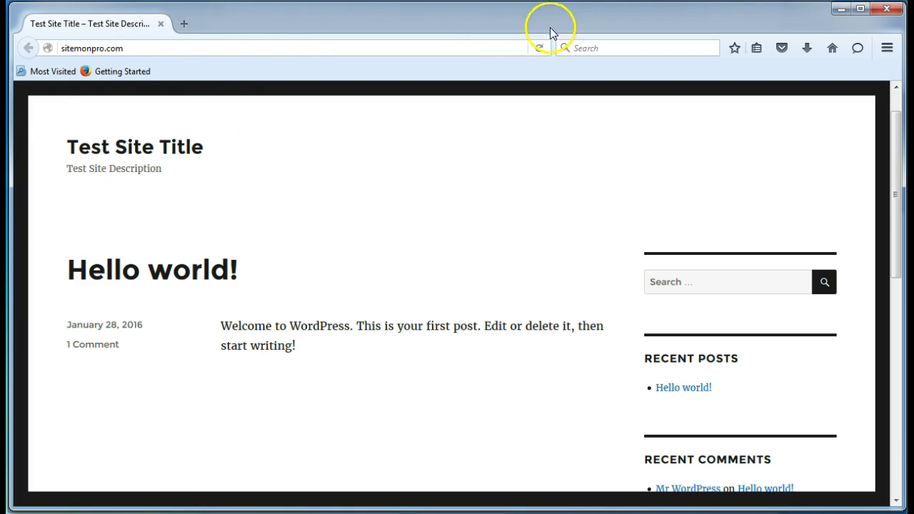
Step: Reload sitemonpro.com in the browser and narrow its window to uncover the source site's window
left_click(539, 49)
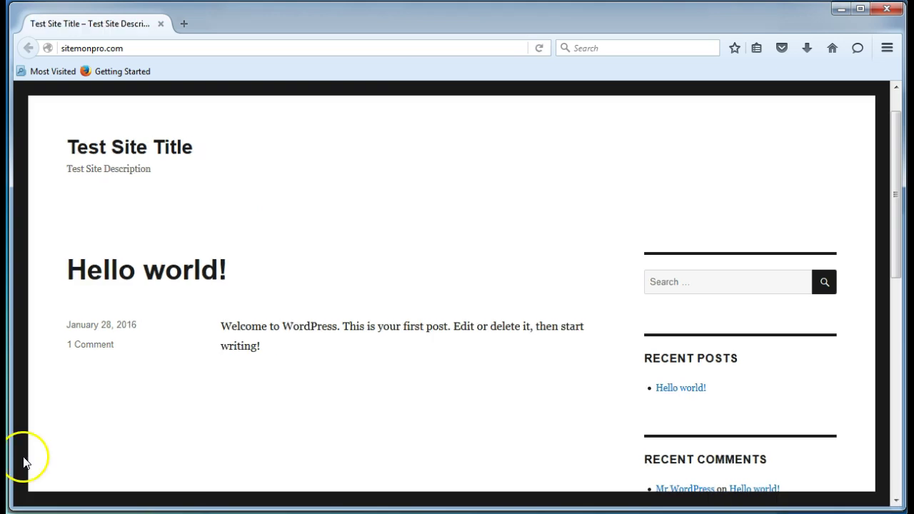
left_click_drag(17, 453, 434, 440)
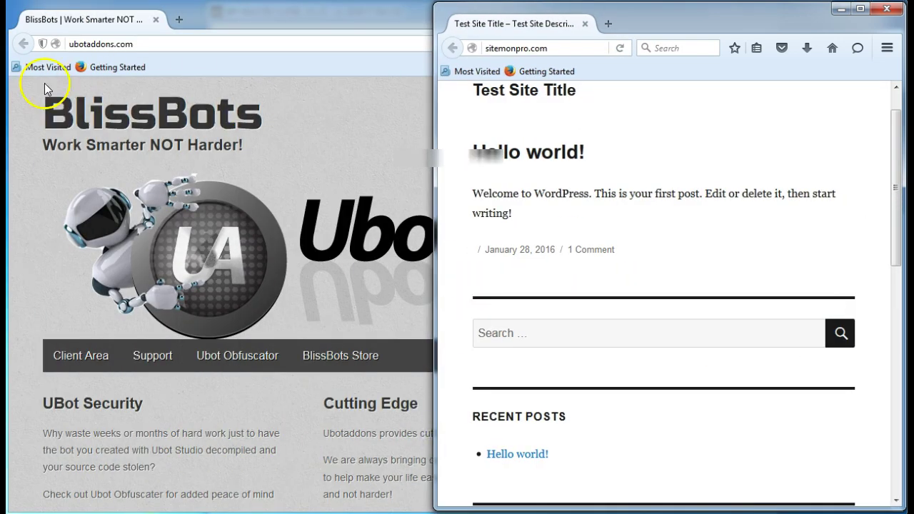
Step: Bring the ubotaddons.com browser window forward and reload the source site
left_click(210, 45)
left_click(486, 68)
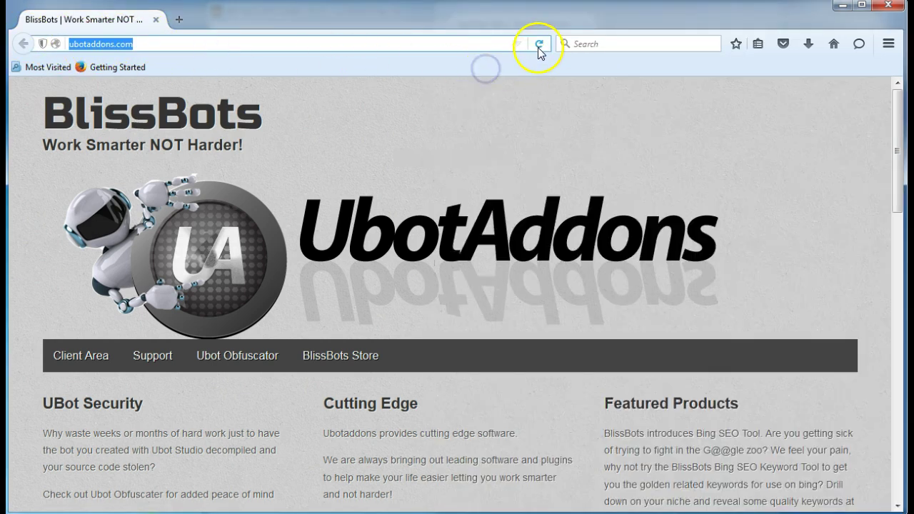
left_click(448, 18)
left_click(537, 43)
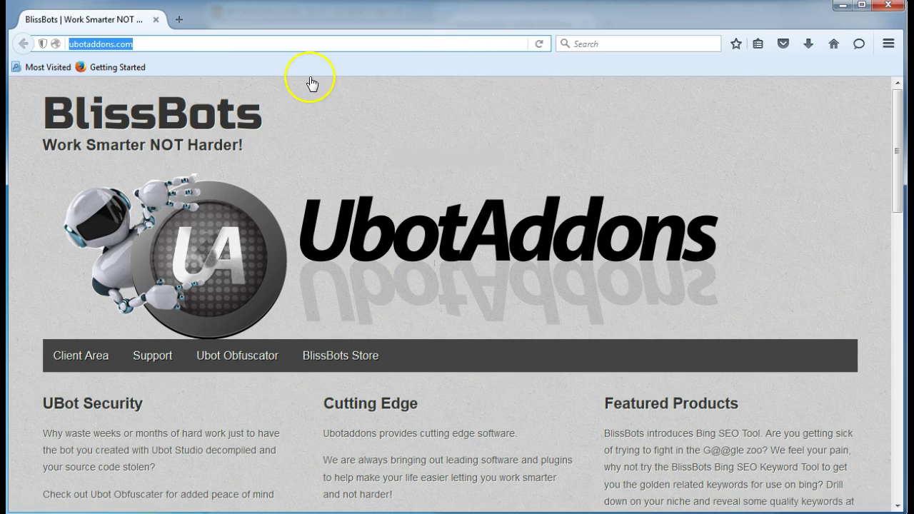
key("Return")
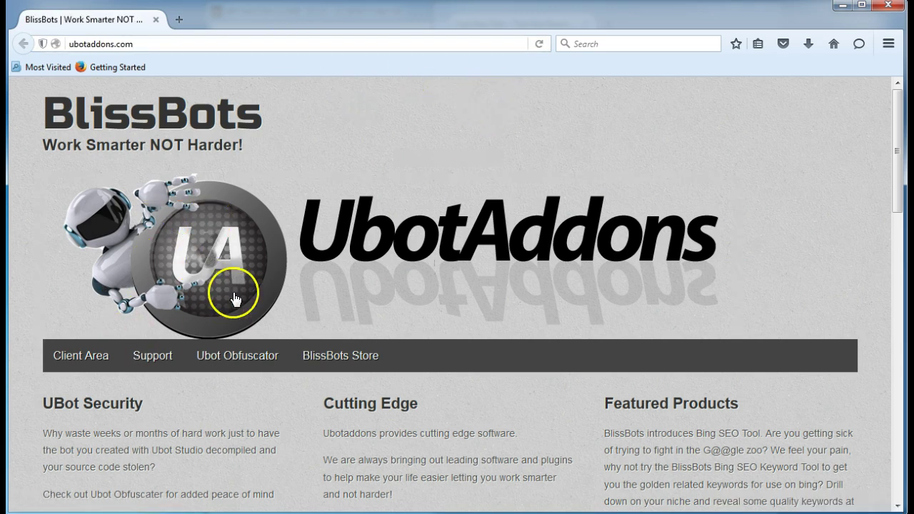
Step: Minimize the source site's window and return to WP Master Clone to check the cloning status
left_click(843, 13)
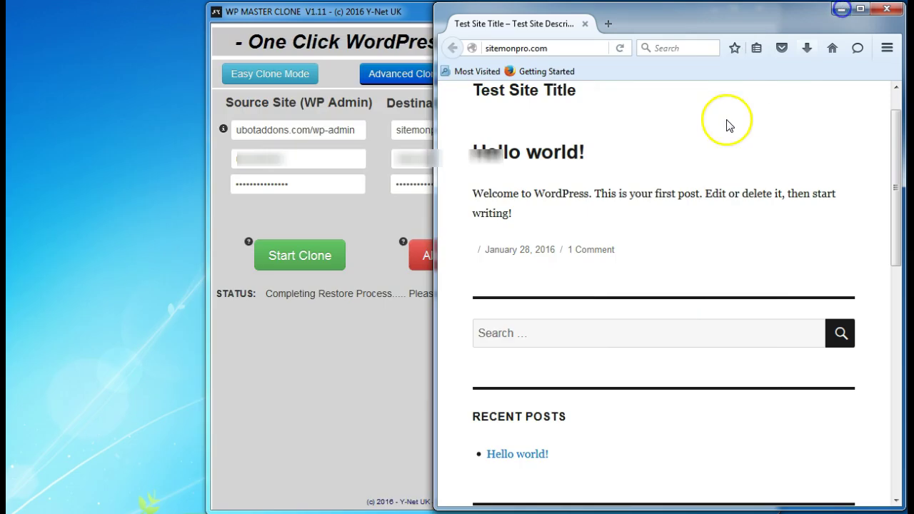
left_click(358, 15)
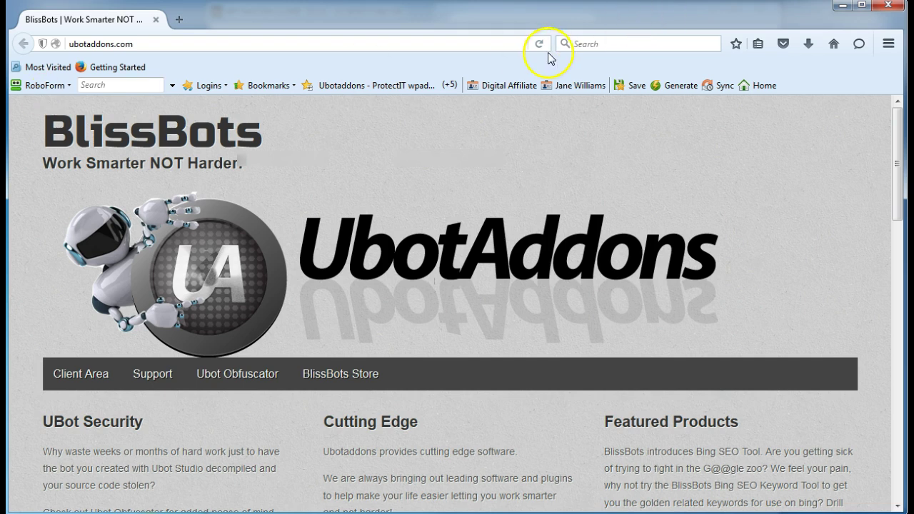
Step: Reload ubotaddons.com, then switch to the sitemonpro.com window and reload it to check the cloned site
left_click(539, 44)
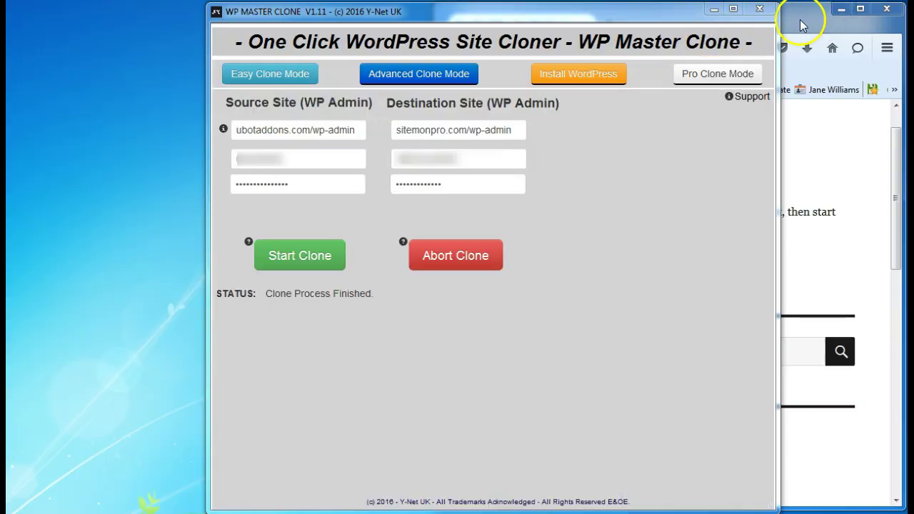
left_click(800, 20)
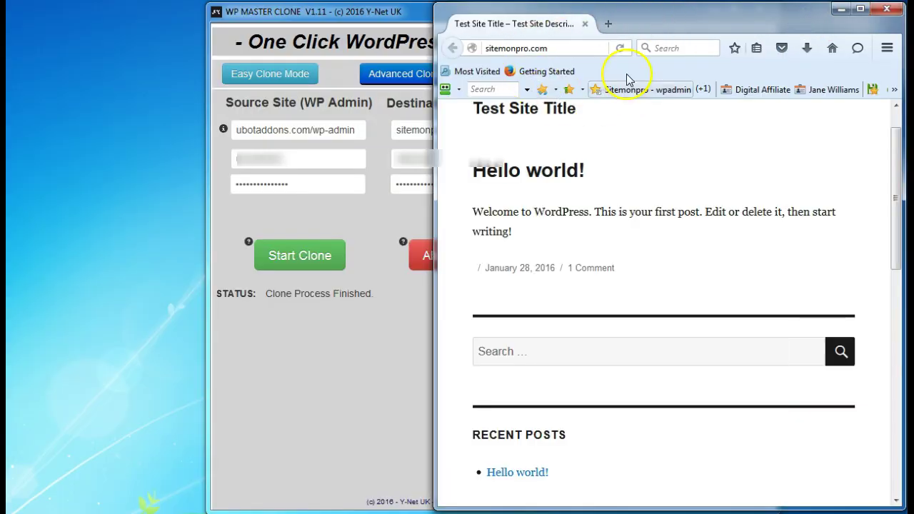
left_click(643, 90)
left_click(621, 54)
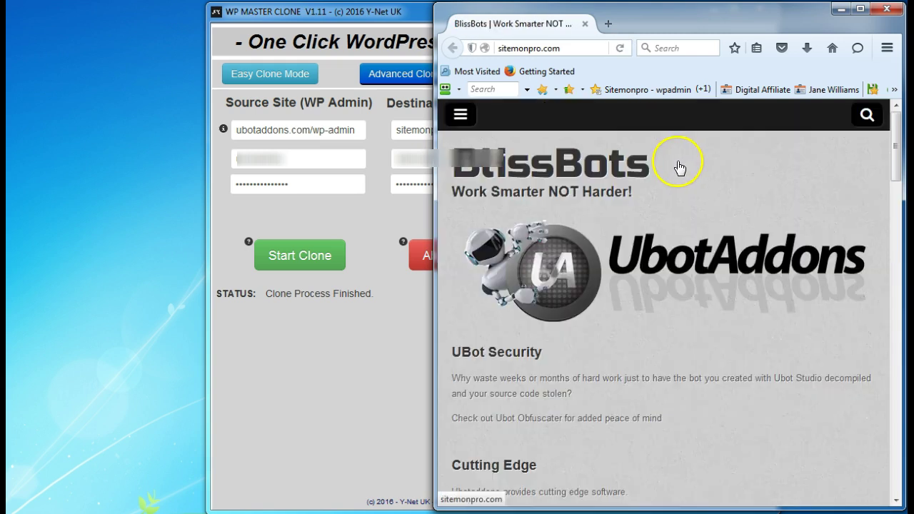
Step: Reposition the sitemonpro.com browser window and widen it to show the full desktop layout
double_click(656, 14)
key("super+Down")
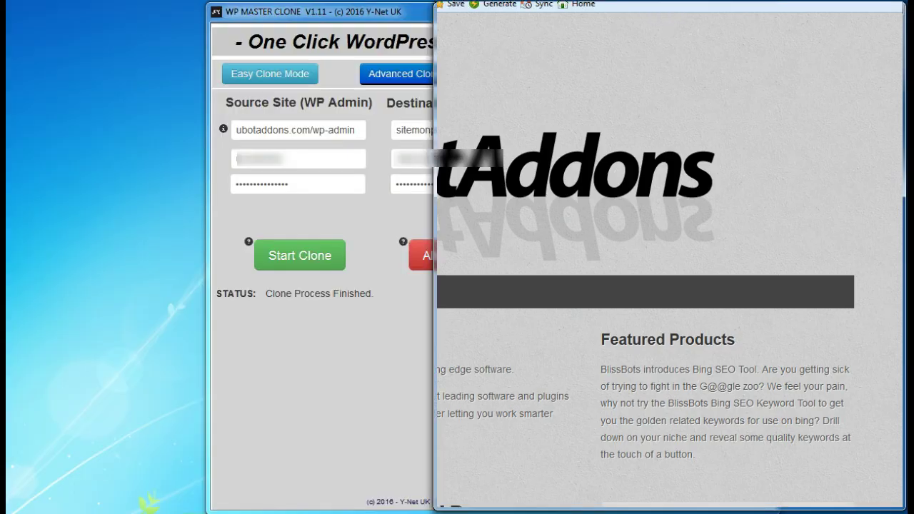
left_click_drag(687, 23, 253, 20)
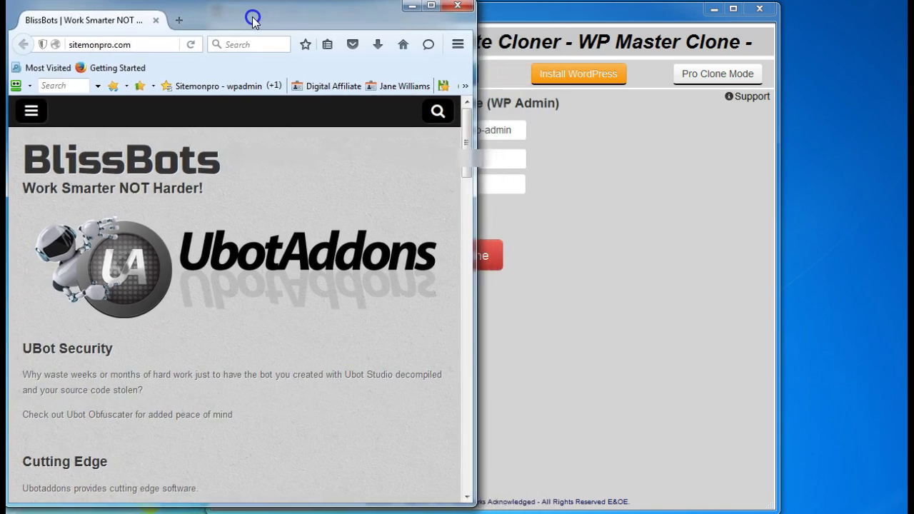
left_click_drag(473, 503, 901, 508)
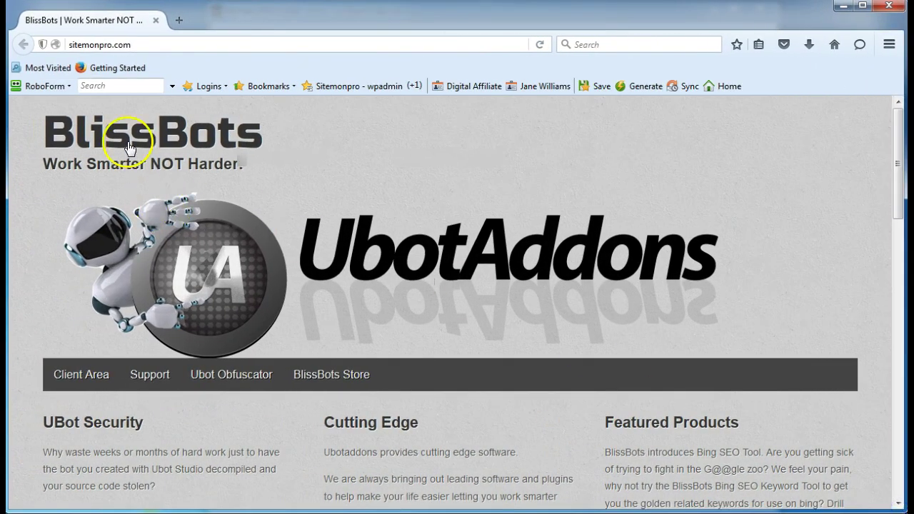
Step: Reload the sitemonpro.com and ubotaddons.com pages to compare the clone with the source site
left_click(540, 44)
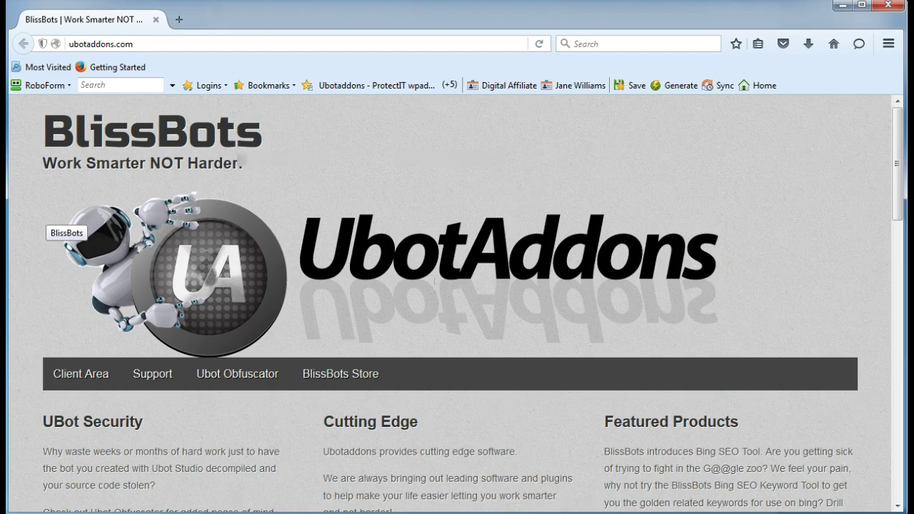
left_click(539, 44)
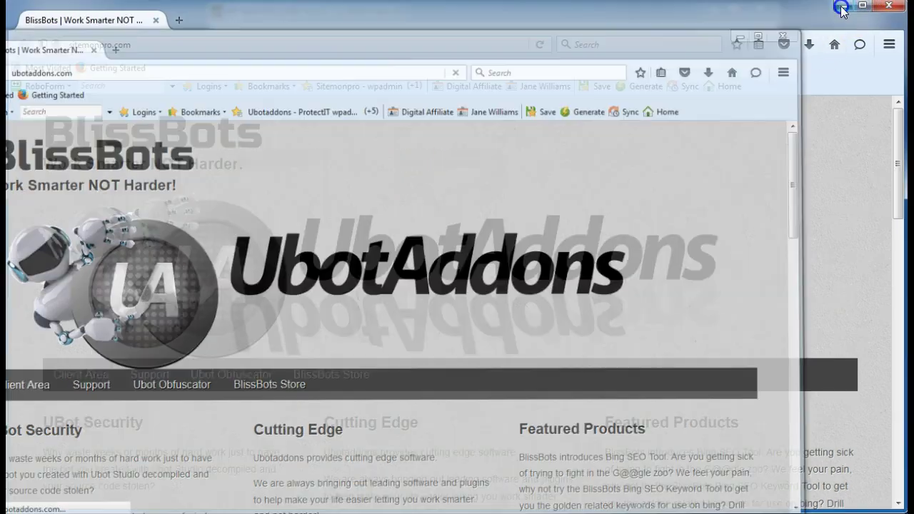